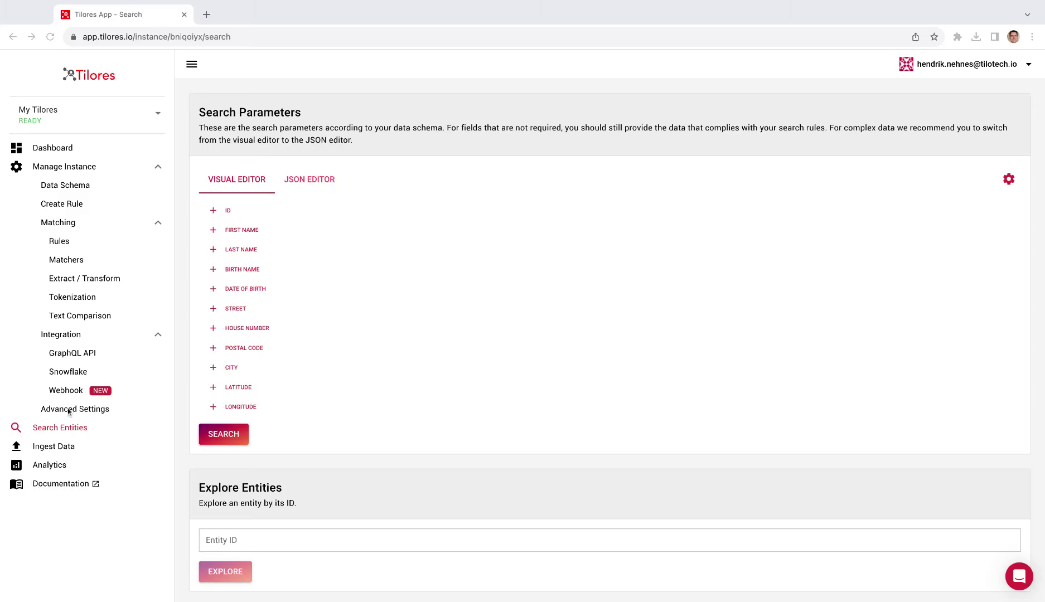
# - Paste the John Doe JSON query (born 01.02.1970, Tantau Ave, Cupertino) into the search parameters
pyautogui.click(65, 431)
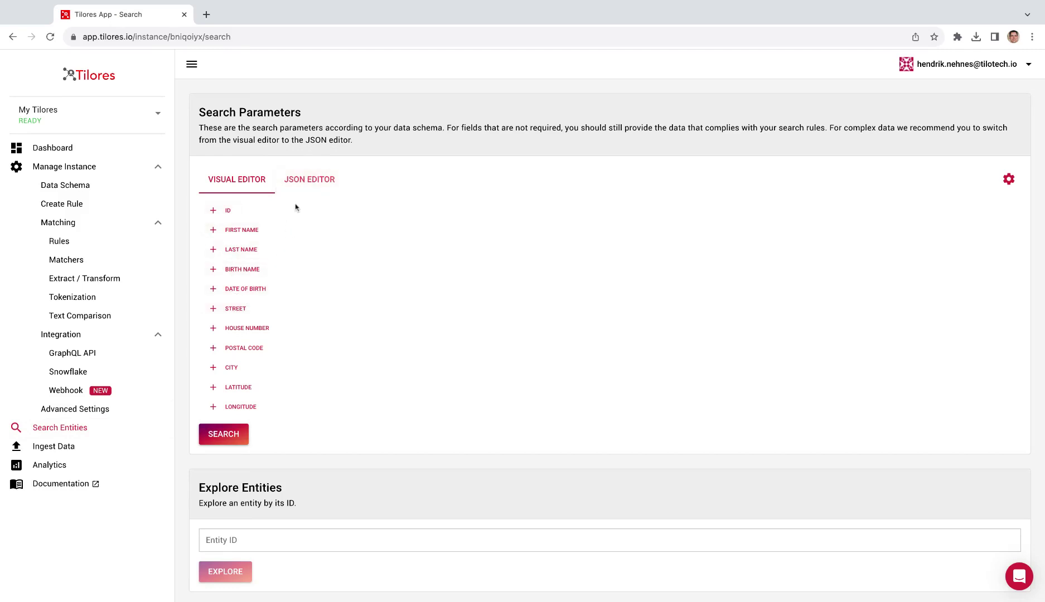
pyautogui.click(308, 181)
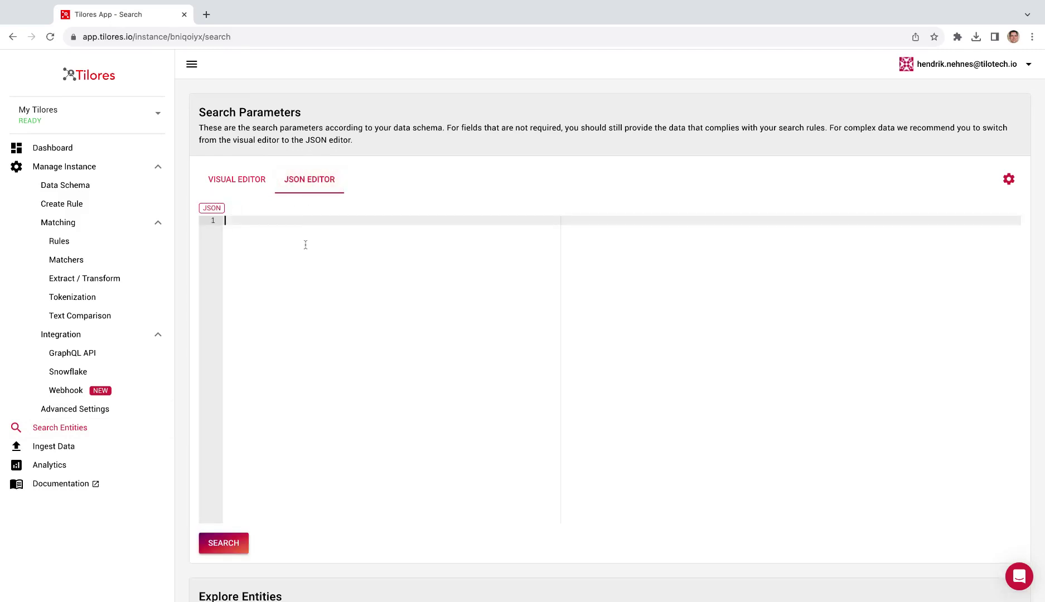
pyautogui.hotkey('ctrl', 'v')
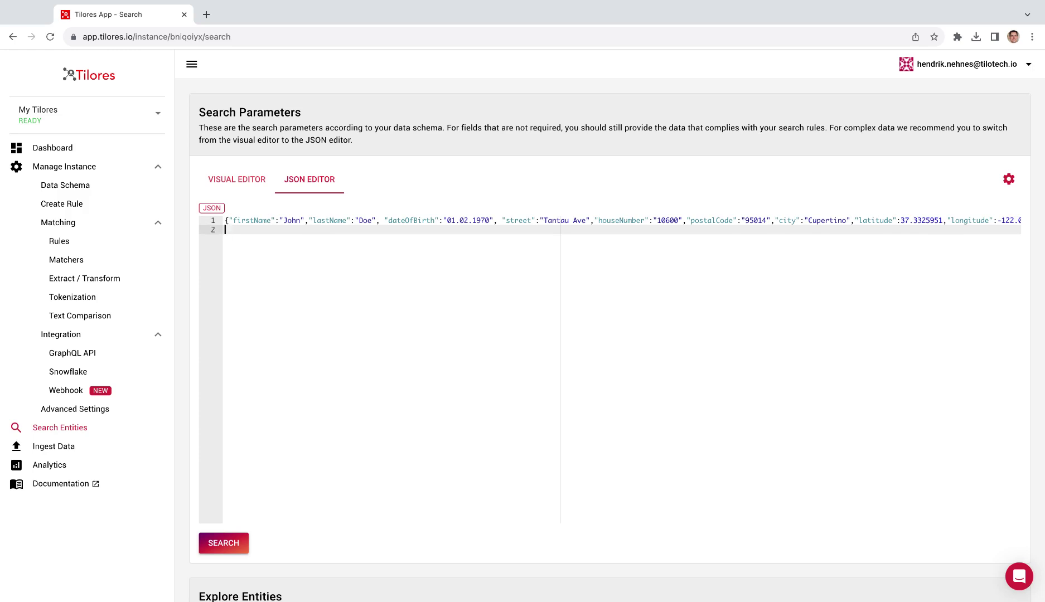
pyautogui.click(249, 184)
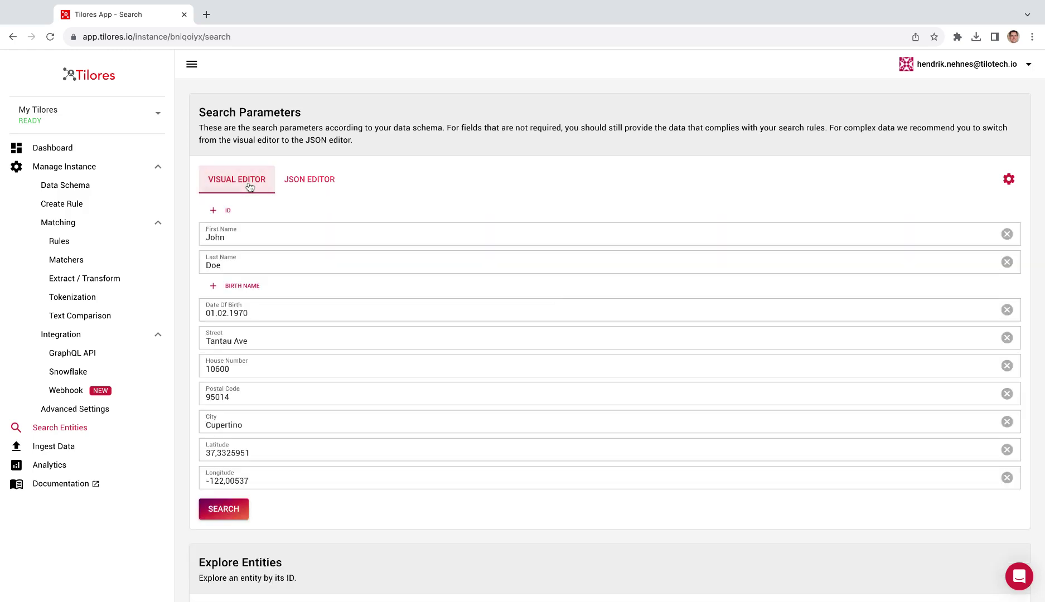
# - Search for John Doe and view the lower and upper graph records' Selected Record details
pyautogui.click(223, 510)
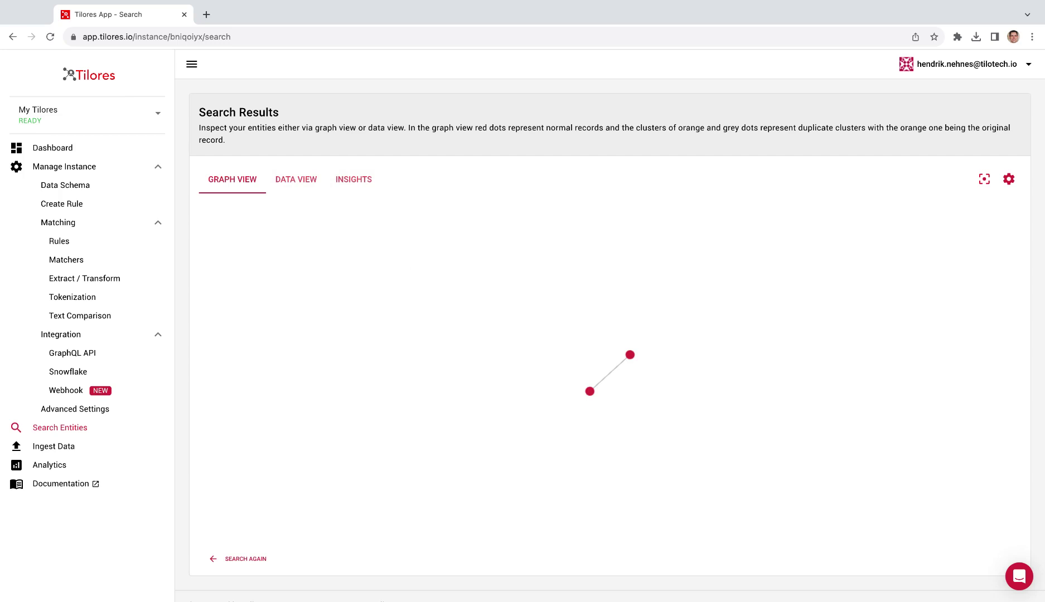
pyautogui.click(591, 394)
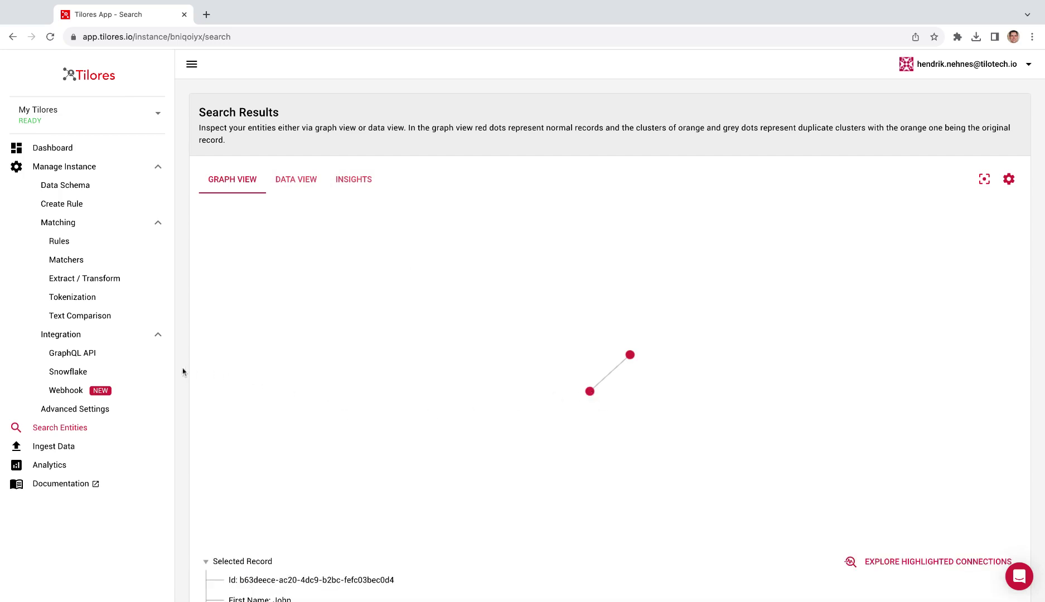
pyautogui.scroll(-5, 183, 372)
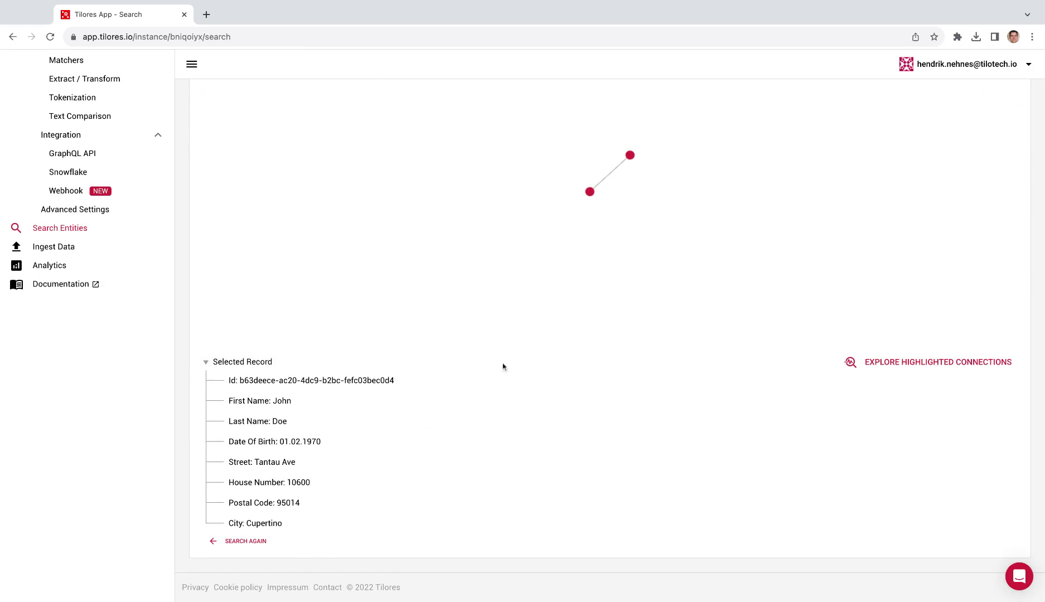
pyautogui.click(629, 155)
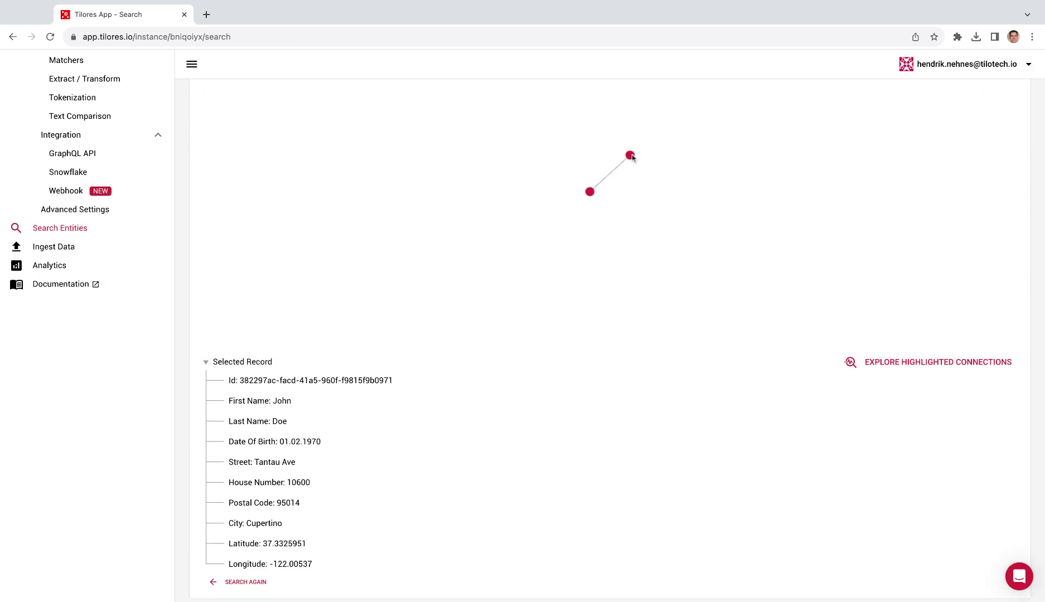
pyautogui.click(589, 192)
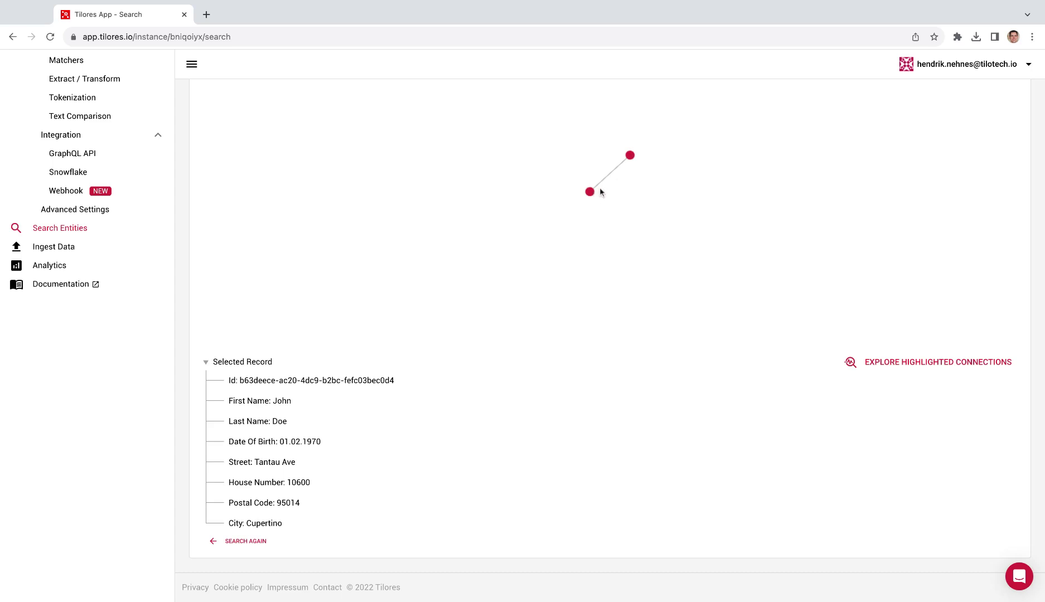
pyautogui.click(630, 157)
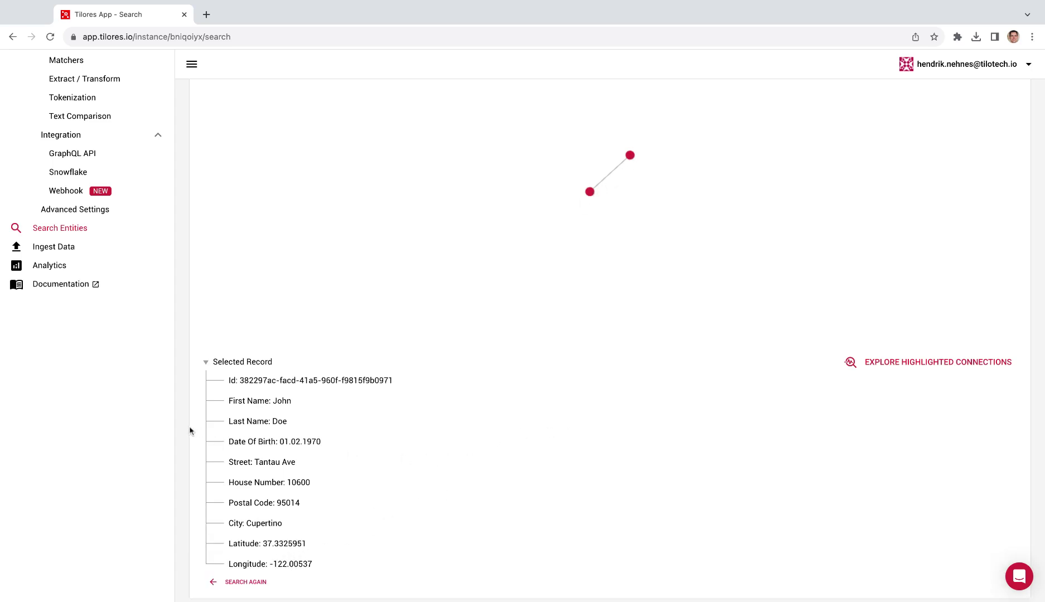
pyautogui.scroll(3, 182, 428)
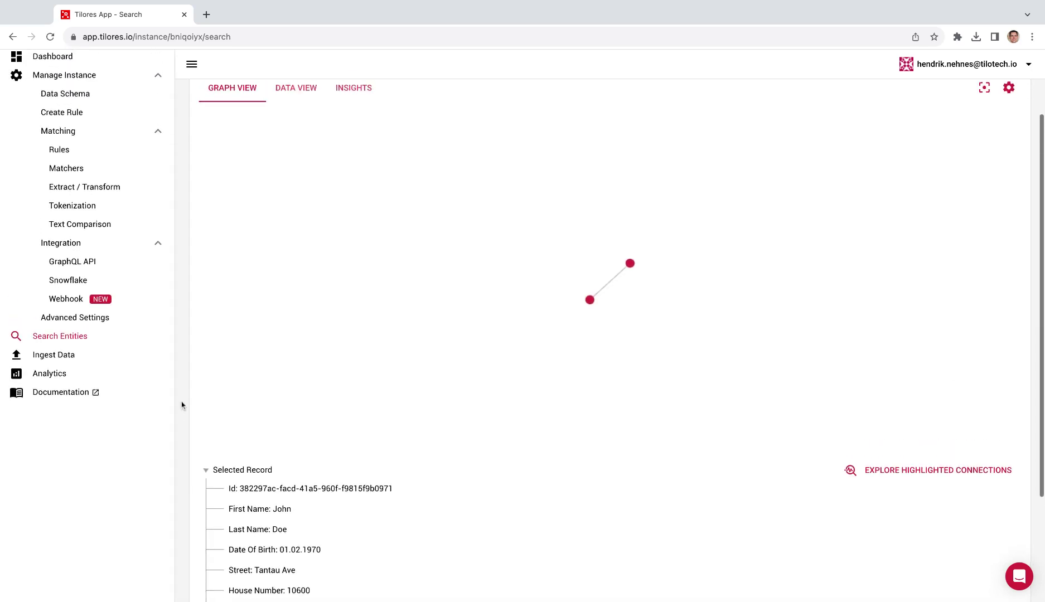
pyautogui.scroll(2, 182, 403)
# - Review the Selected Fields list, leaving all fields checked
pyautogui.click(1009, 164)
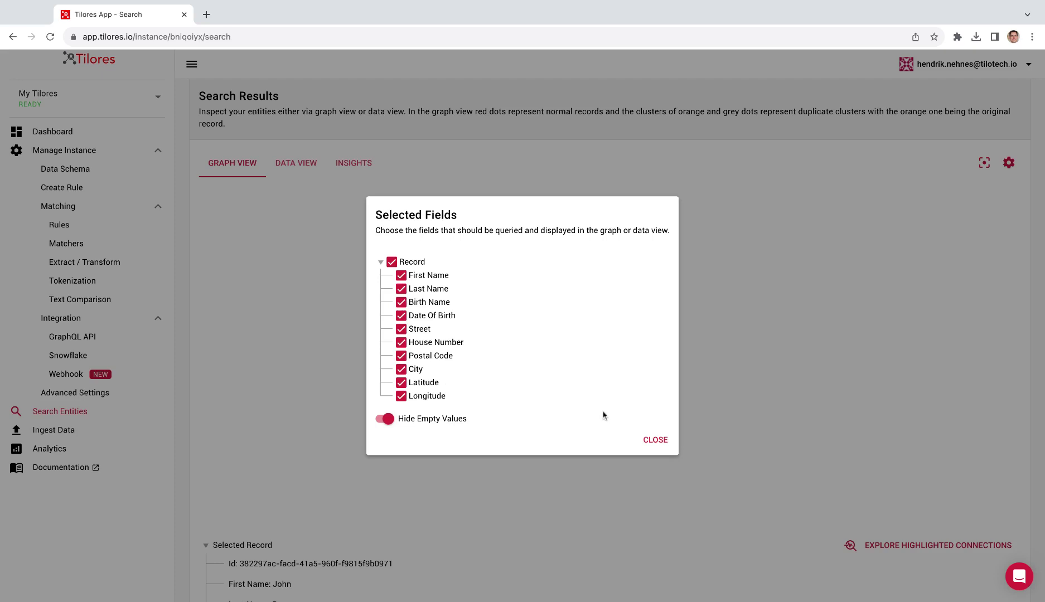
pyautogui.click(661, 445)
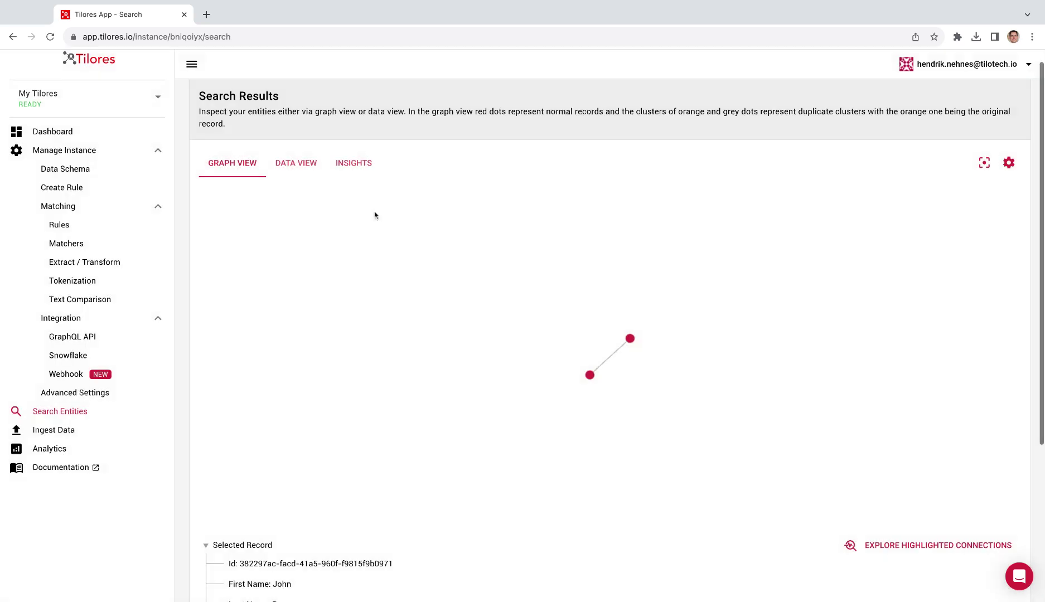
pyautogui.click(295, 167)
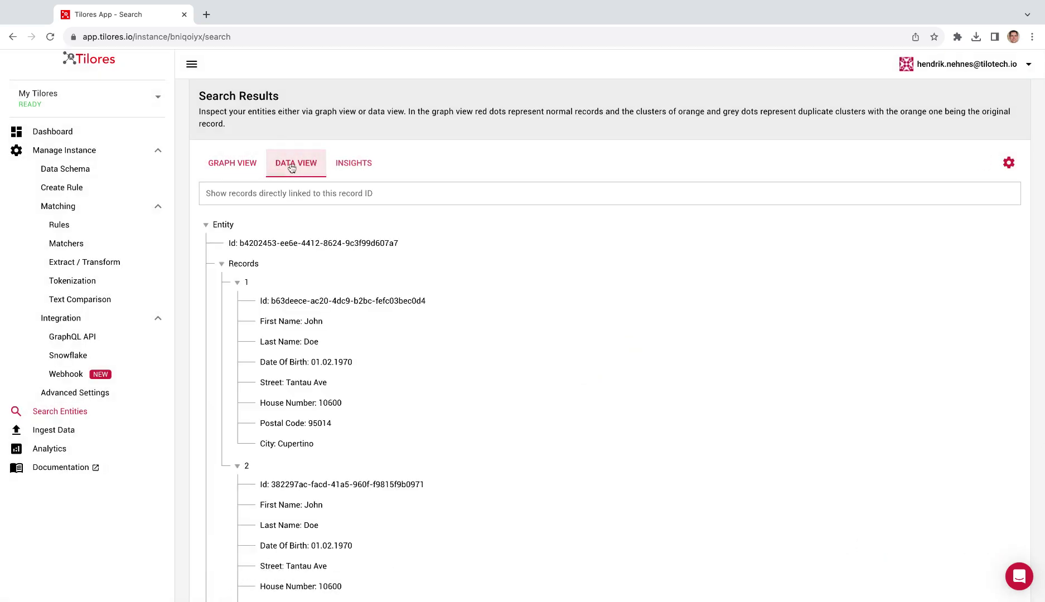
pyautogui.scroll(-1, 187, 271)
pyautogui.scroll(-2, 186, 271)
pyautogui.scroll(-1, 187, 271)
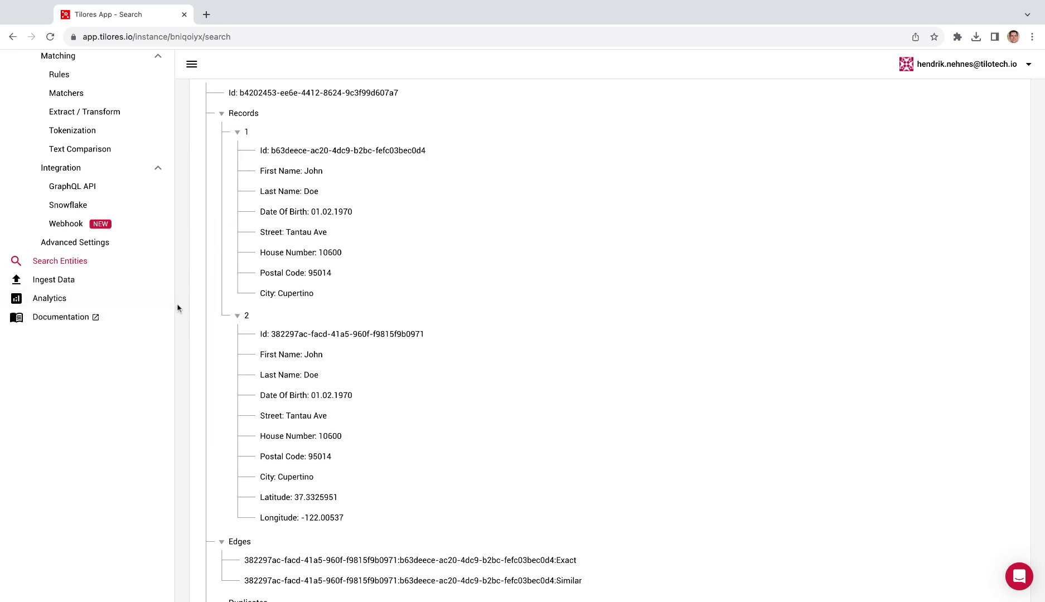
pyautogui.scroll(-2, 181, 311)
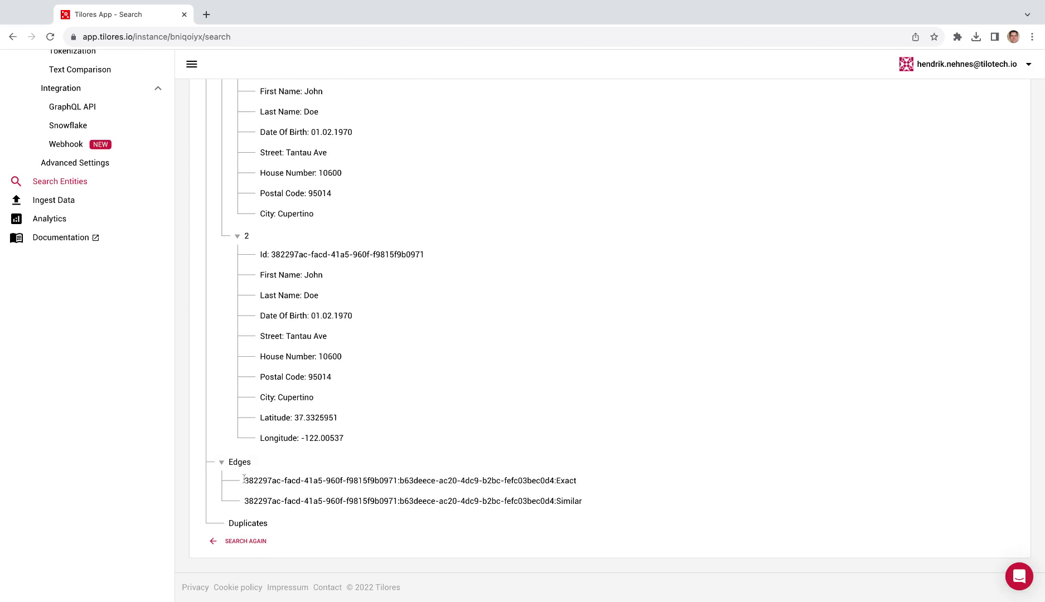
pyautogui.moveTo(243, 480); pyautogui.dragTo(576, 481)
pyautogui.click(565, 503)
pyautogui.scroll(1, 639, 402)
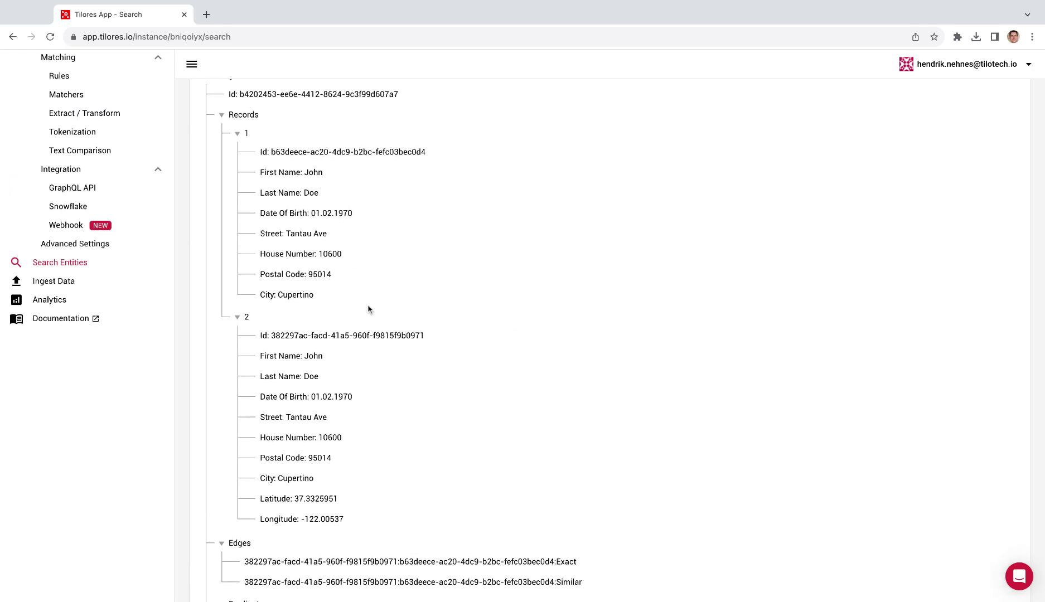
pyautogui.scroll(-2, 368, 309)
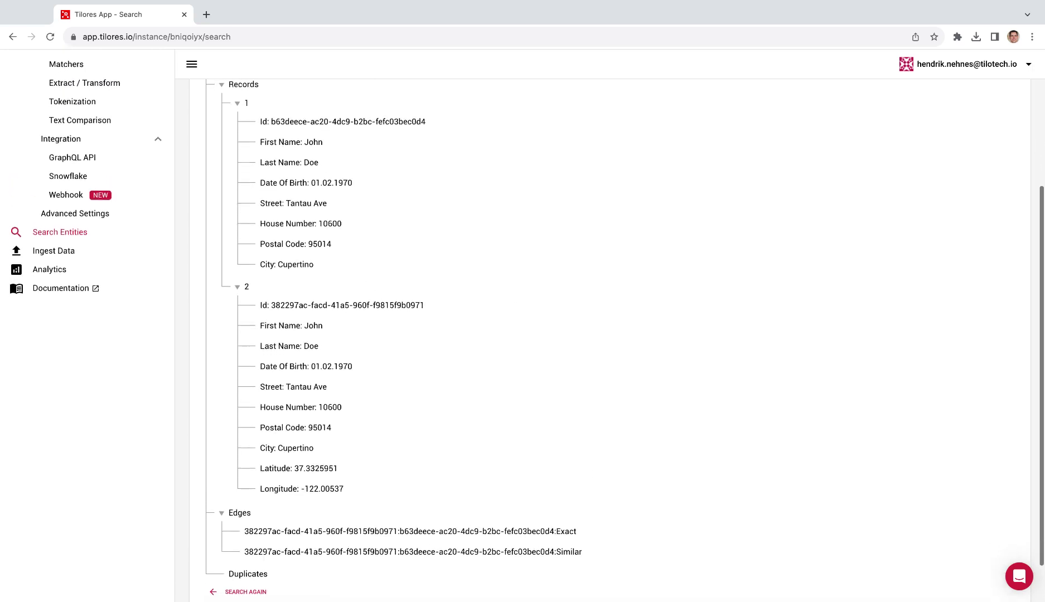
pyautogui.scroll(5, 349, 168)
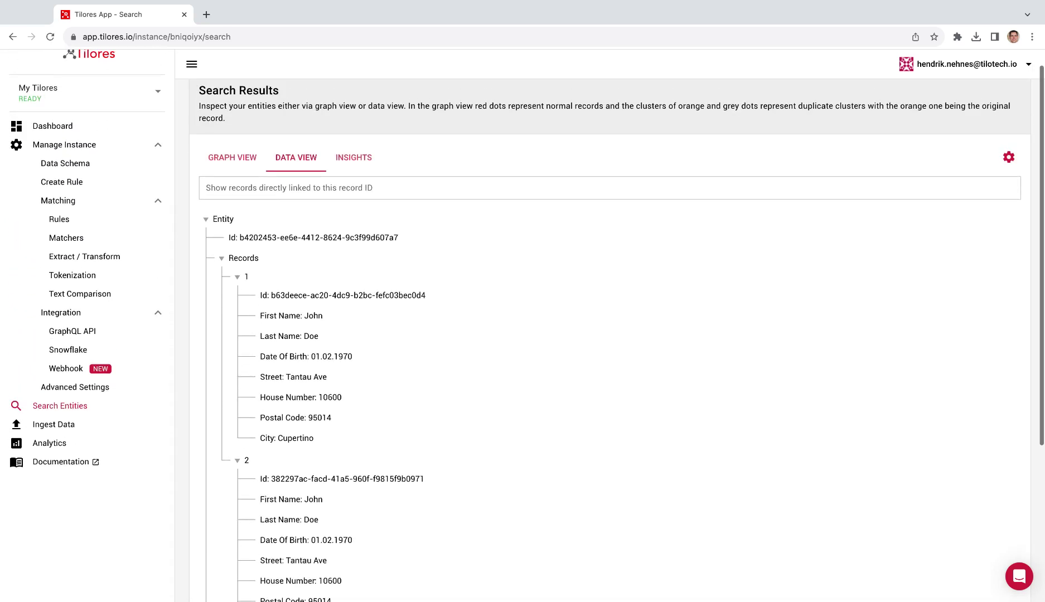
# - Show the Insights tab with unique value counts per field
pyautogui.click(350, 168)
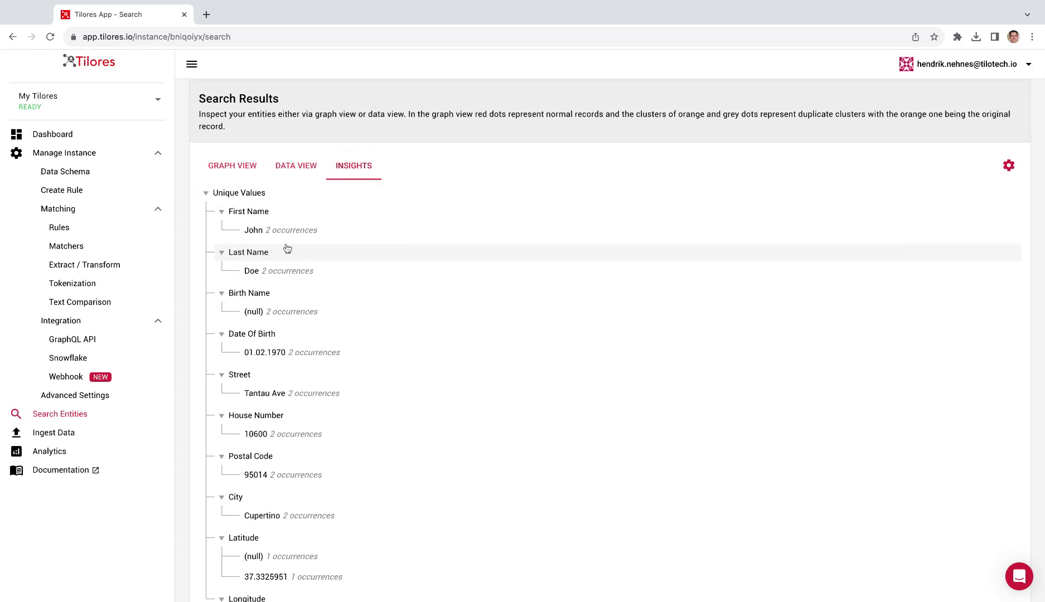
pyautogui.scroll(-1, 303, 323)
pyautogui.scroll(-2, 303, 324)
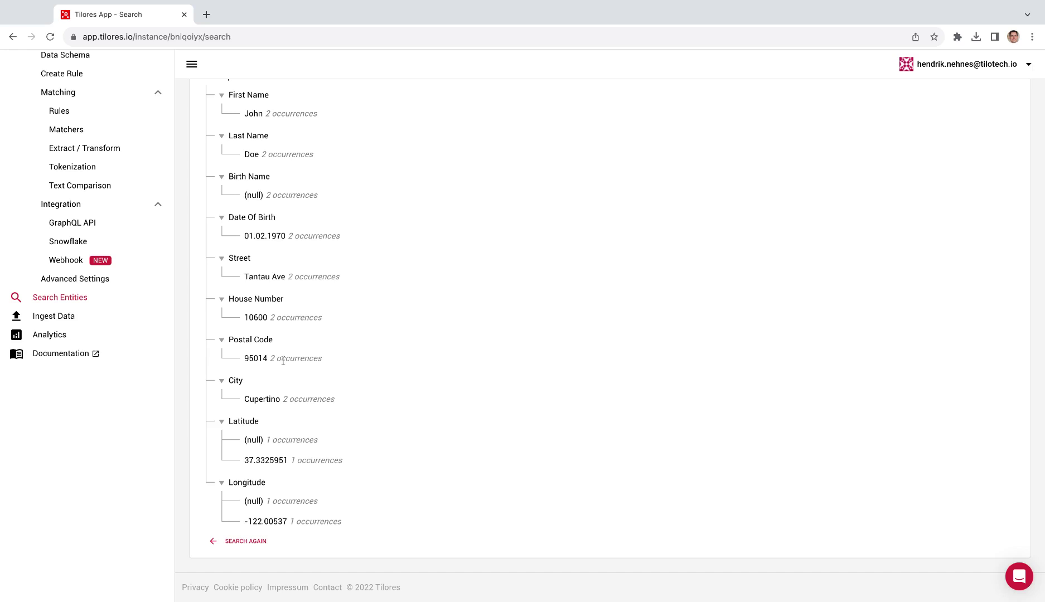
pyautogui.scroll(3, 283, 357)
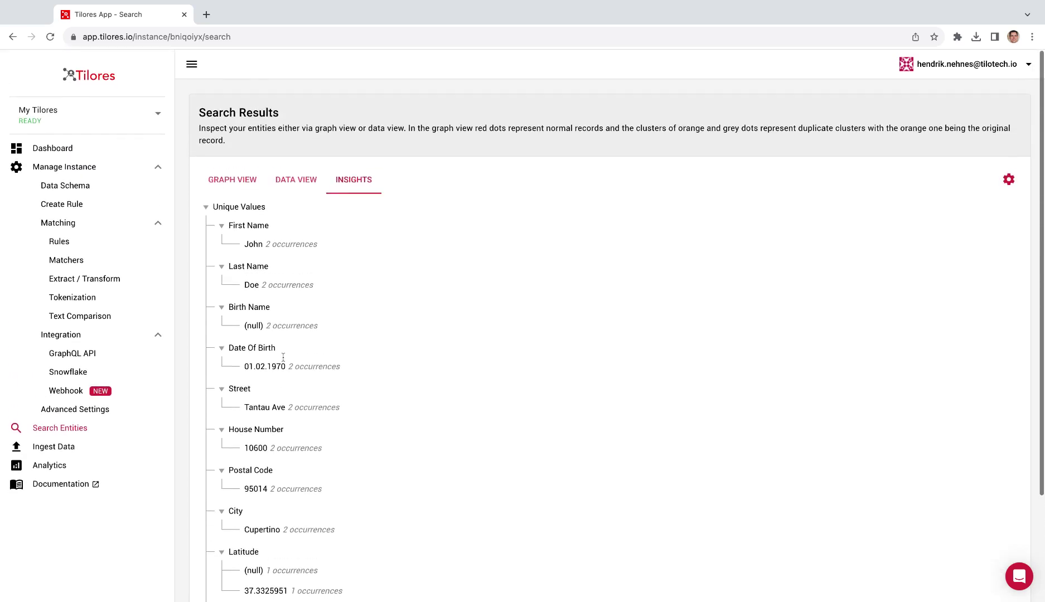
# - Fit the graph view and explore the selected record's highlighted connections
pyautogui.click(228, 180)
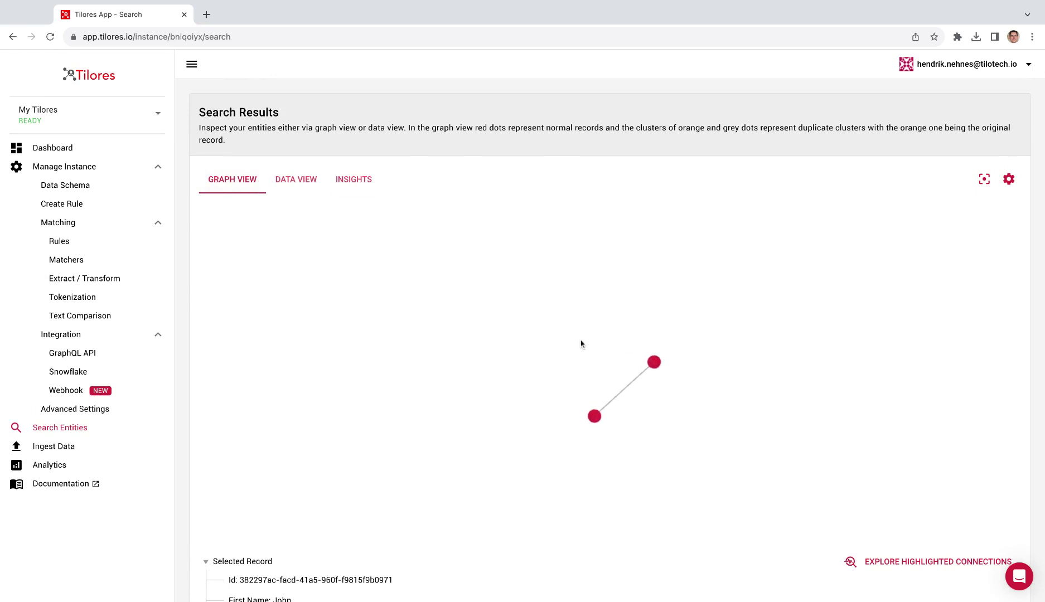
pyautogui.click(985, 185)
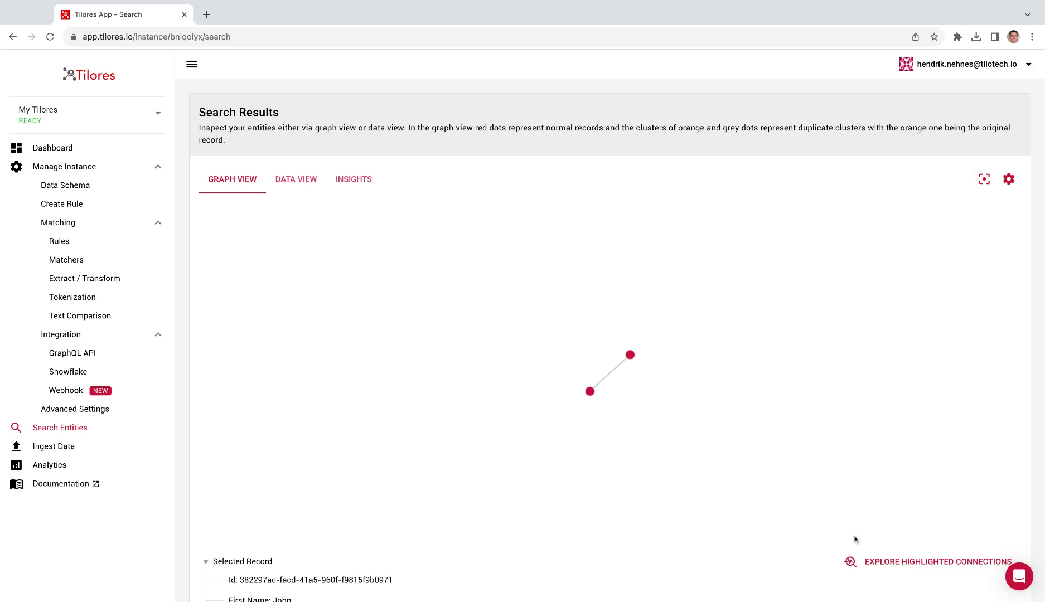
pyautogui.click(910, 563)
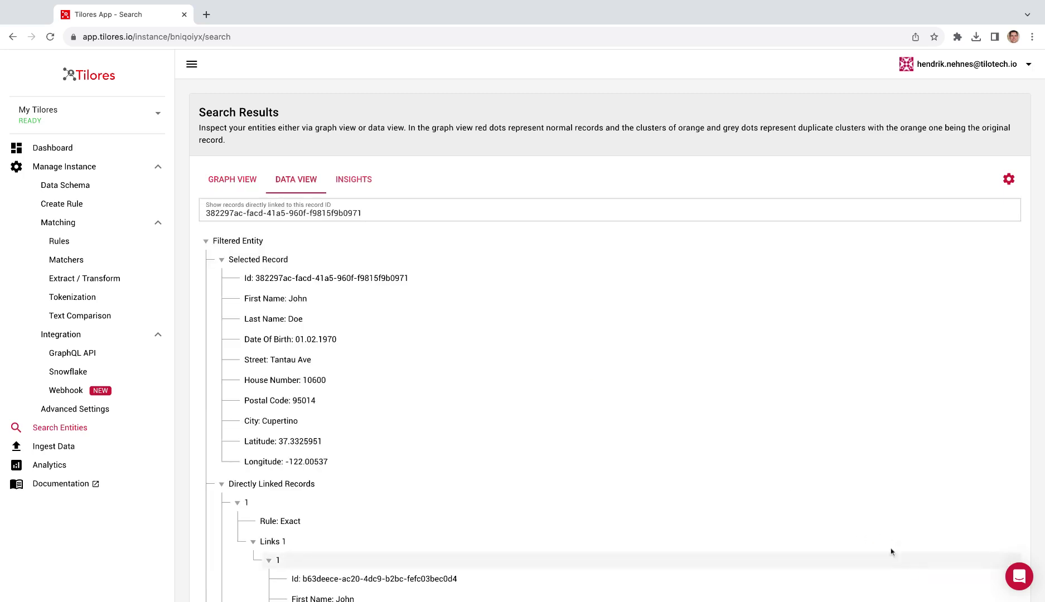